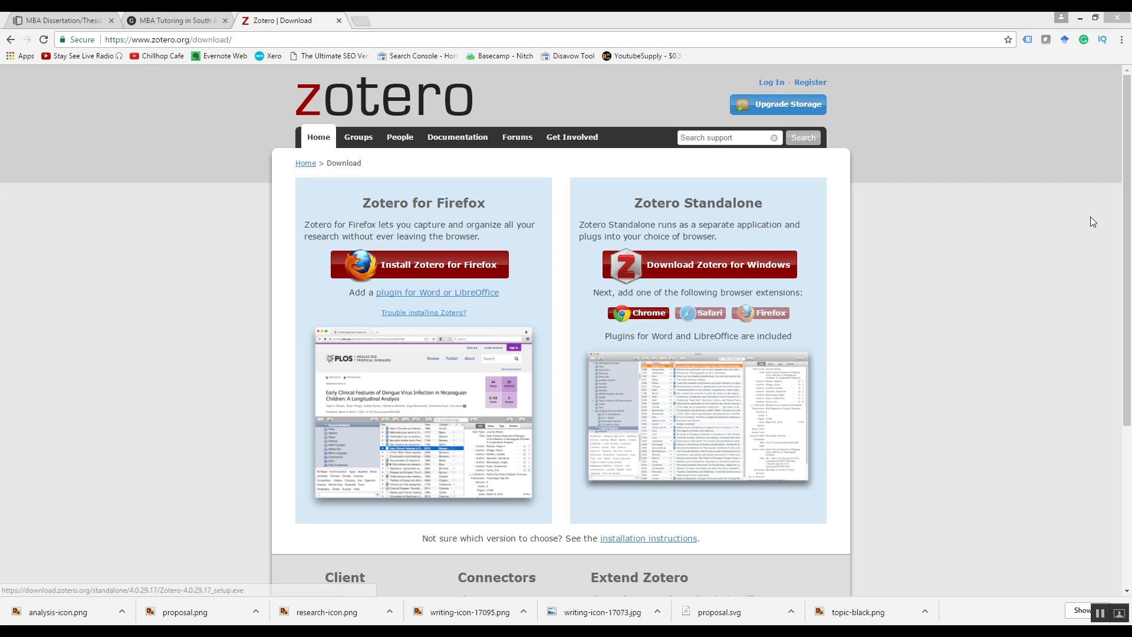
Scroll down the Zotero download page
{"action": "left_click_drag", "start_coordinate": [1125, 220], "coordinate": [1118, 338]}
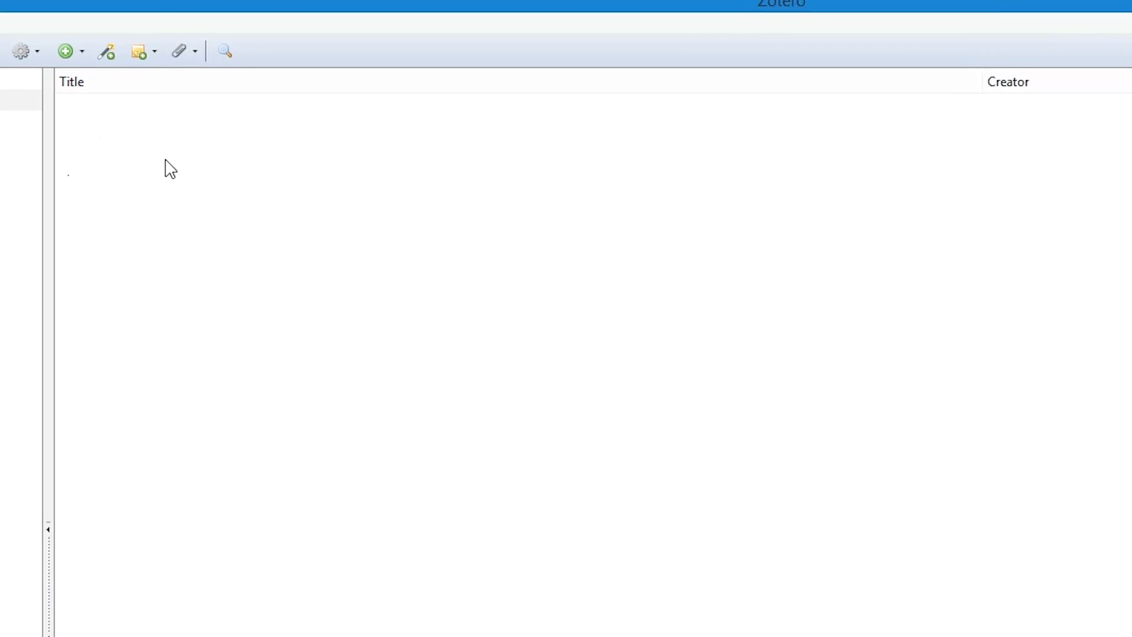
Add a blank Journal Article item and bring the PDF study guide forward
{"action": "left_click", "coordinate": [65, 52]}
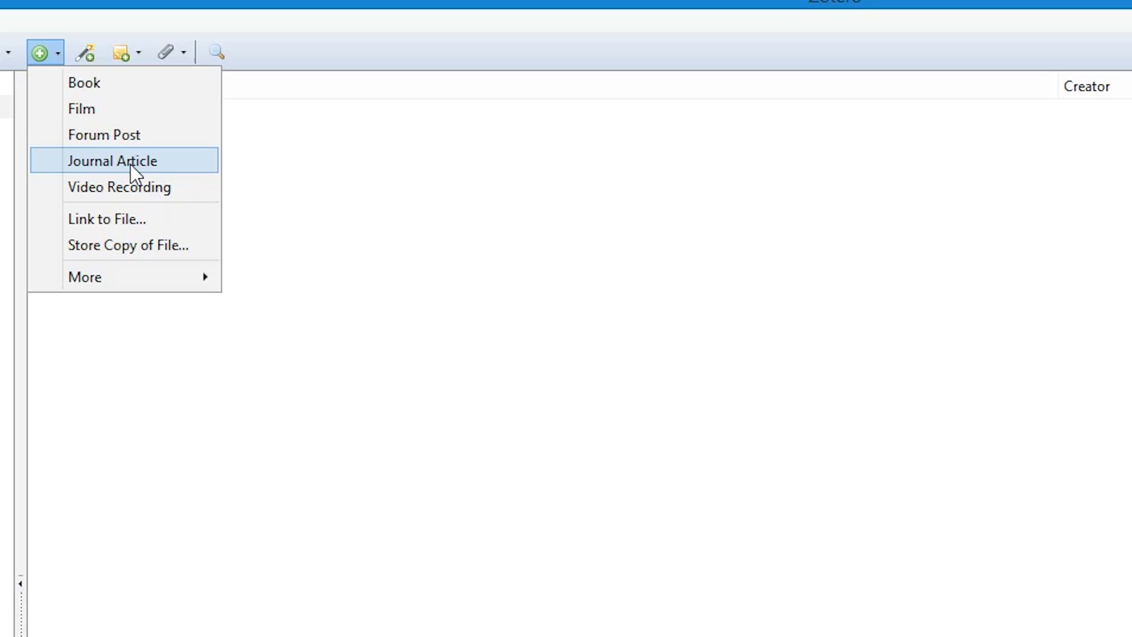
{"action": "mouse_move", "coordinate": [106, 280]}
{"action": "left_click", "coordinate": [94, 160]}
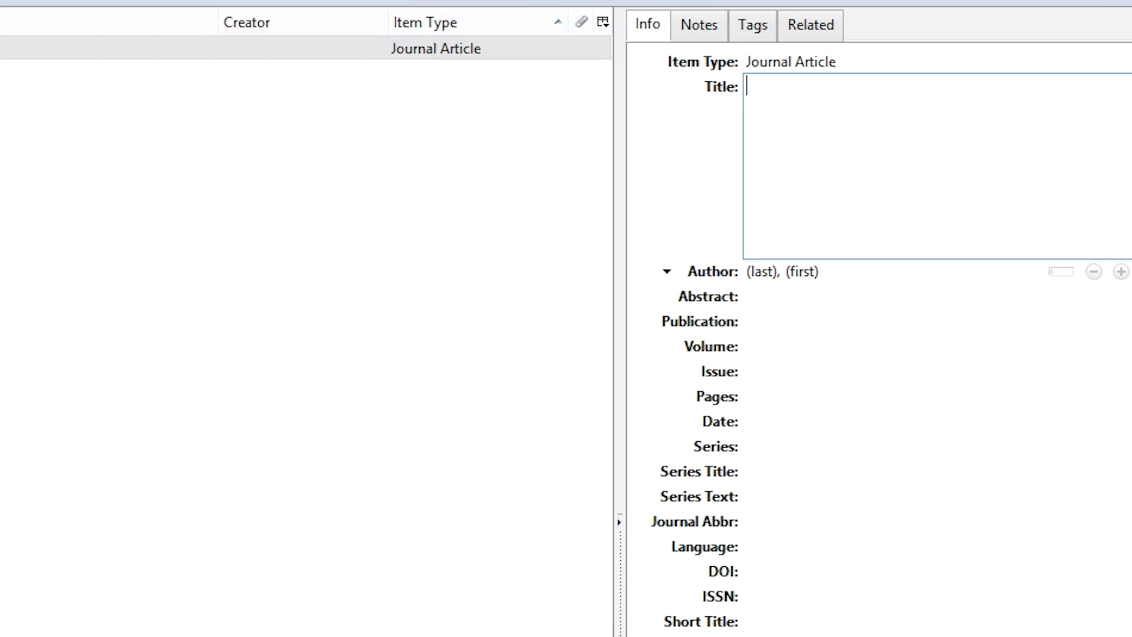
{"action": "left_click", "coordinate": [733, 576]}
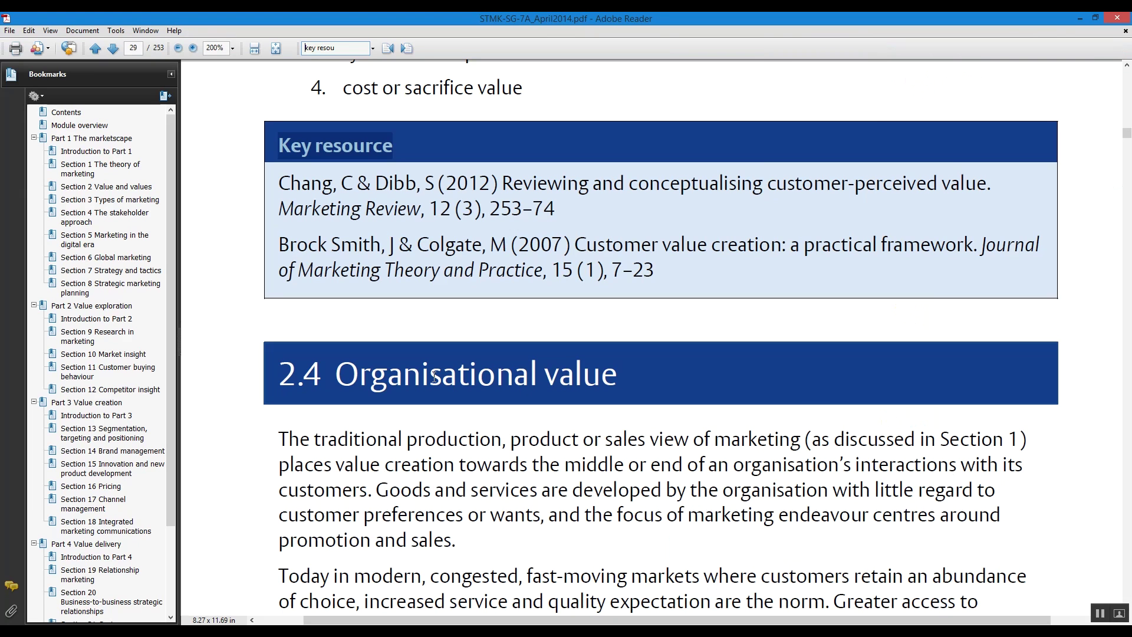
Copy the Chang & Dibb article title from the PDF into the item's Title field
{"action": "left_click", "coordinate": [542, 247]}
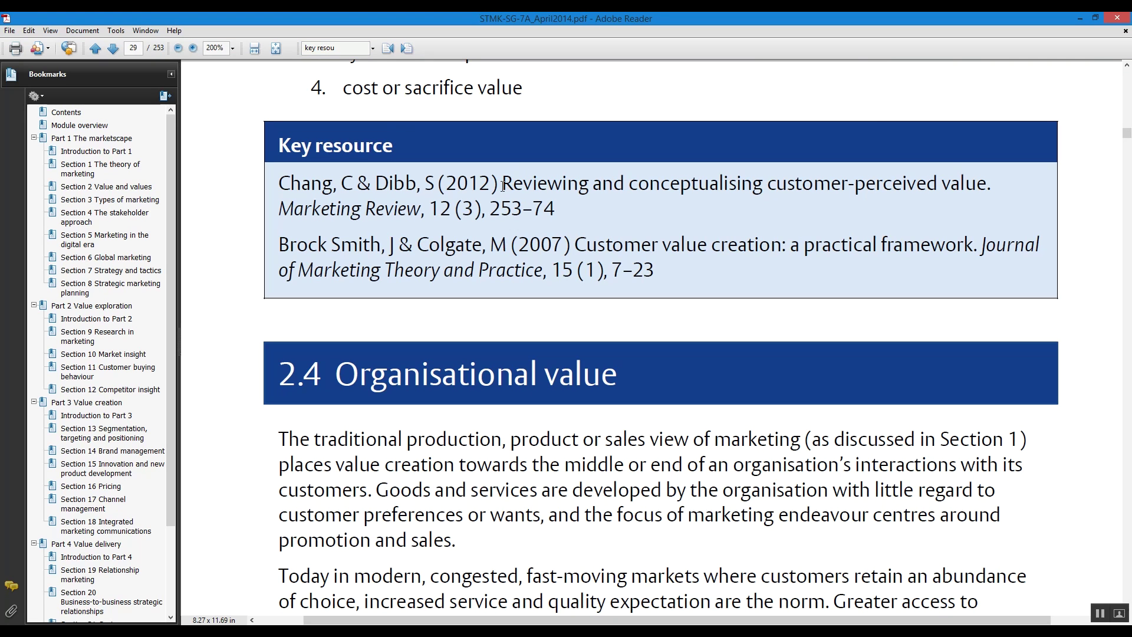
{"action": "left_click_drag", "start_coordinate": [279, 184], "coordinate": [559, 214]}
{"action": "left_click", "coordinate": [559, 213]}
{"action": "left_click_drag", "start_coordinate": [502, 184], "coordinate": [997, 190]}
{"action": "key", "text": "ctrl+c"}
{"action": "left_click", "coordinate": [1080, 18]}
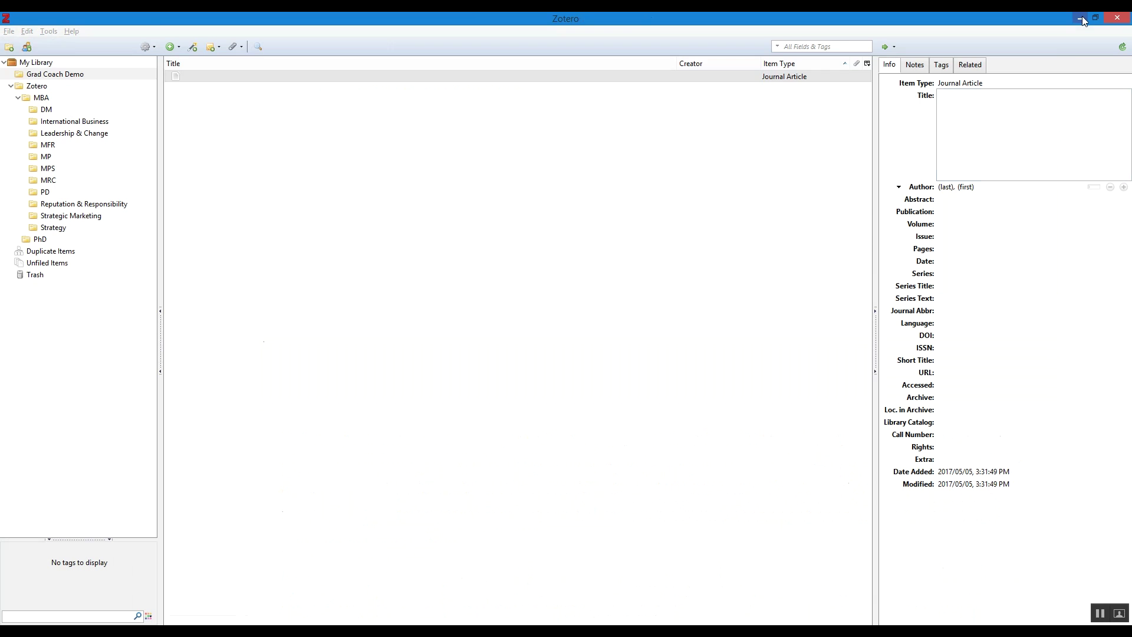
{"action": "left_click", "coordinate": [973, 124]}
{"action": "key", "text": "ctrl+v"}
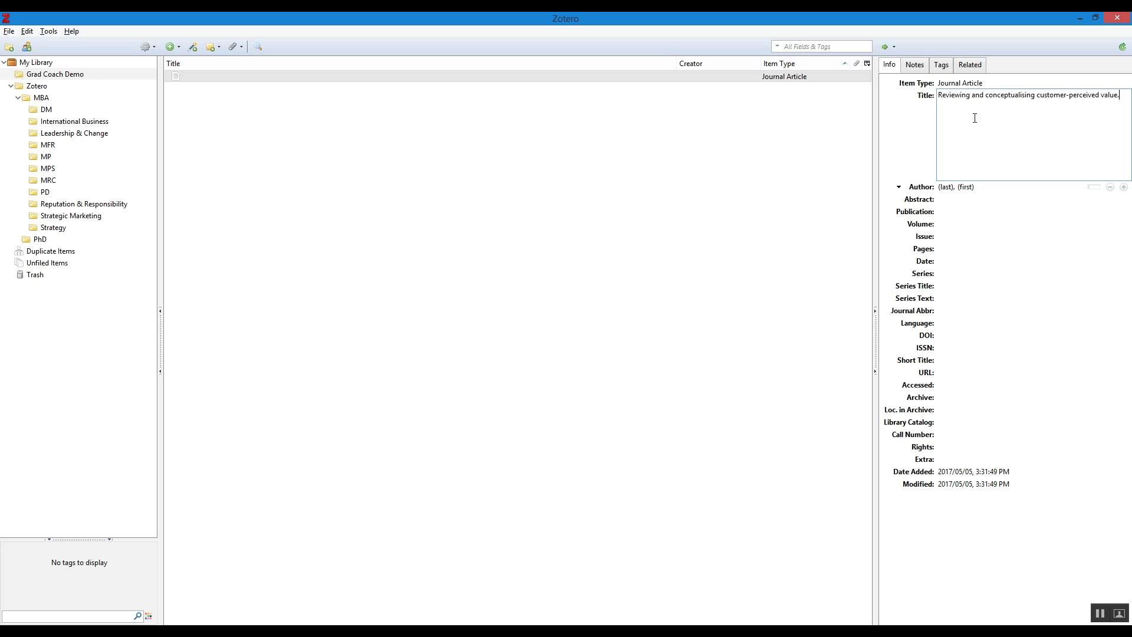
{"action": "left_click", "coordinate": [965, 194]}
Copy the journal name 'Marketing Review' from the PDF into the Publication field
{"action": "key", "text": "alt+Tab"}
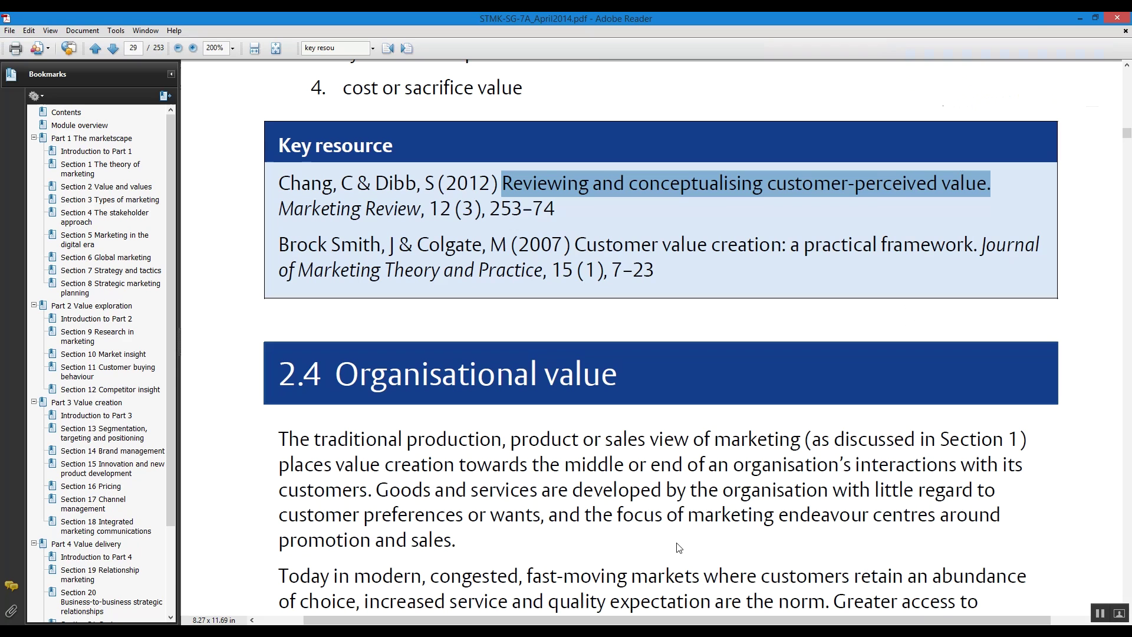
{"action": "left_click", "coordinate": [1080, 18]}
{"action": "key", "text": "alt+Tab"}
{"action": "left_click_drag", "start_coordinate": [280, 207], "coordinate": [390, 211]}
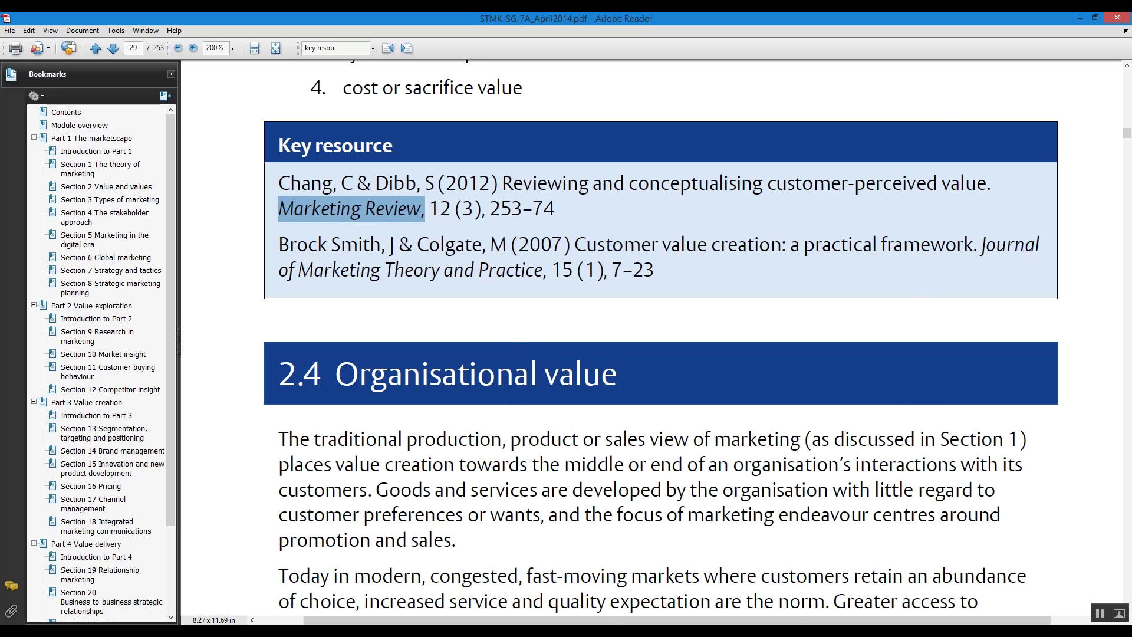
{"action": "key", "text": "ctrl+c"}
{"action": "key", "text": "alt+Tab"}
{"action": "left_click", "coordinate": [973, 159]}
{"action": "key", "text": "ctrl+v"}
{"action": "key", "text": "Return"}
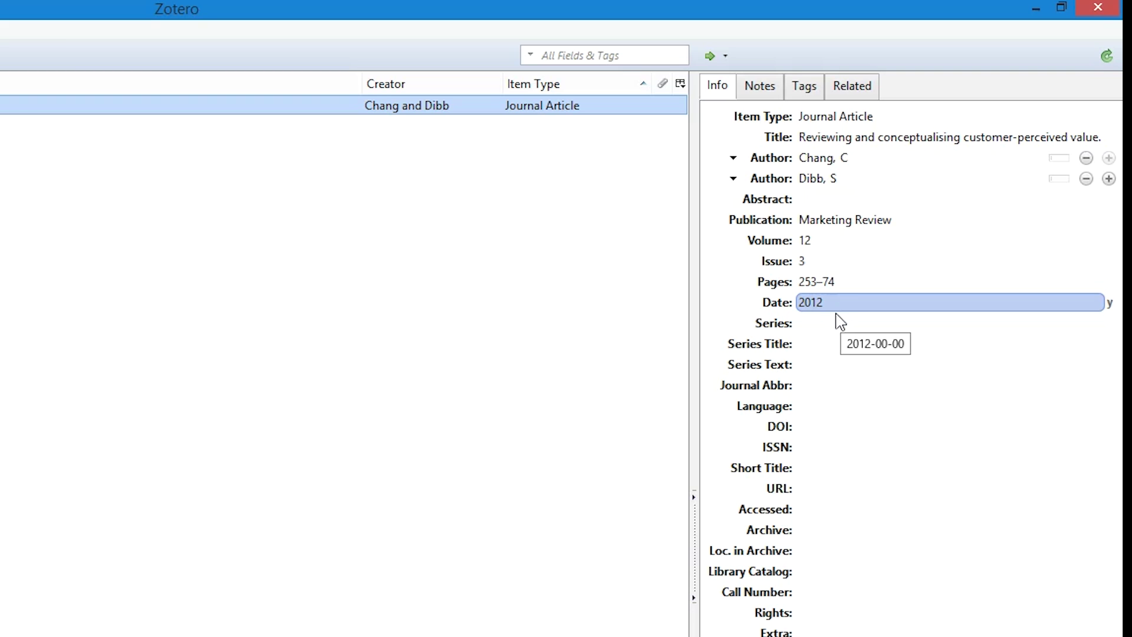
{"action": "left_click", "coordinate": [776, 633]}
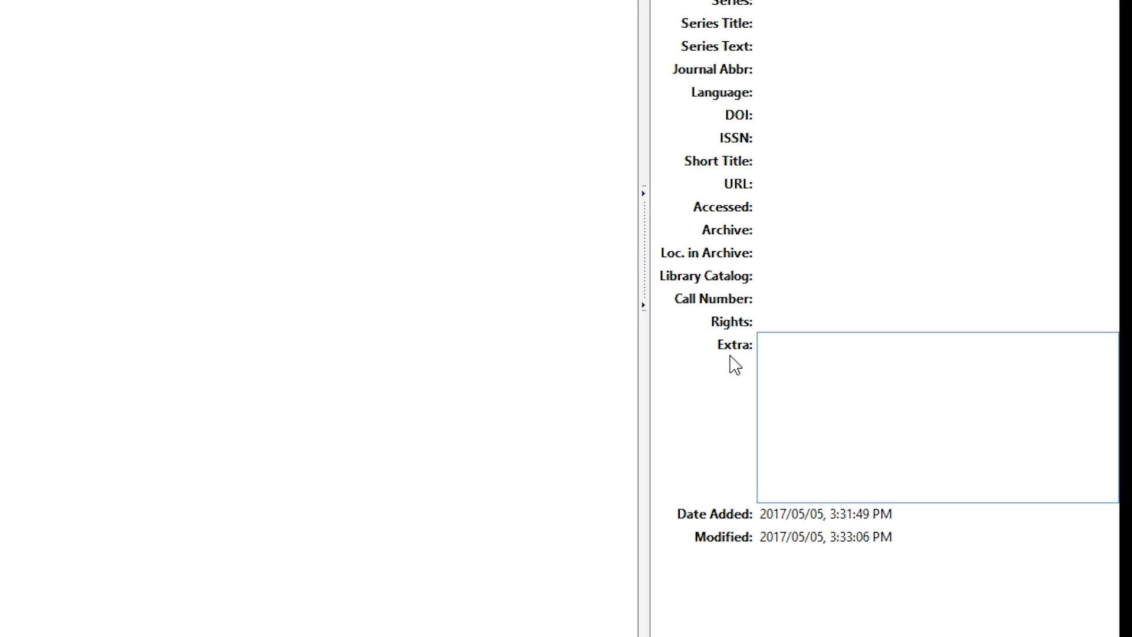
{"action": "left_click", "coordinate": [753, 353]}
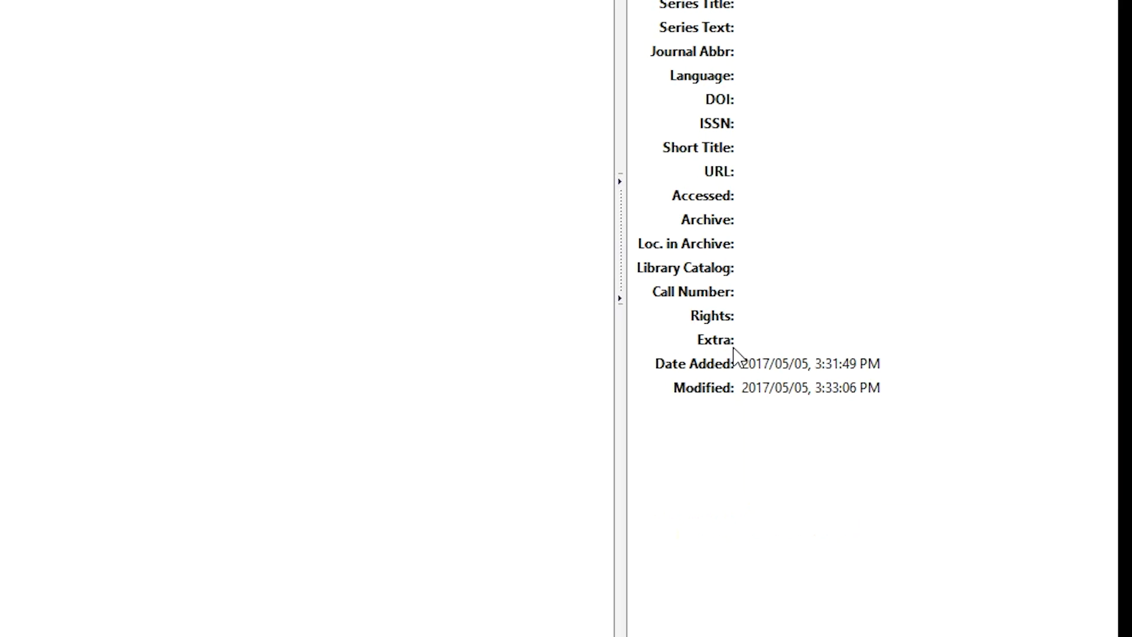
{"action": "left_click", "coordinate": [767, 343]}
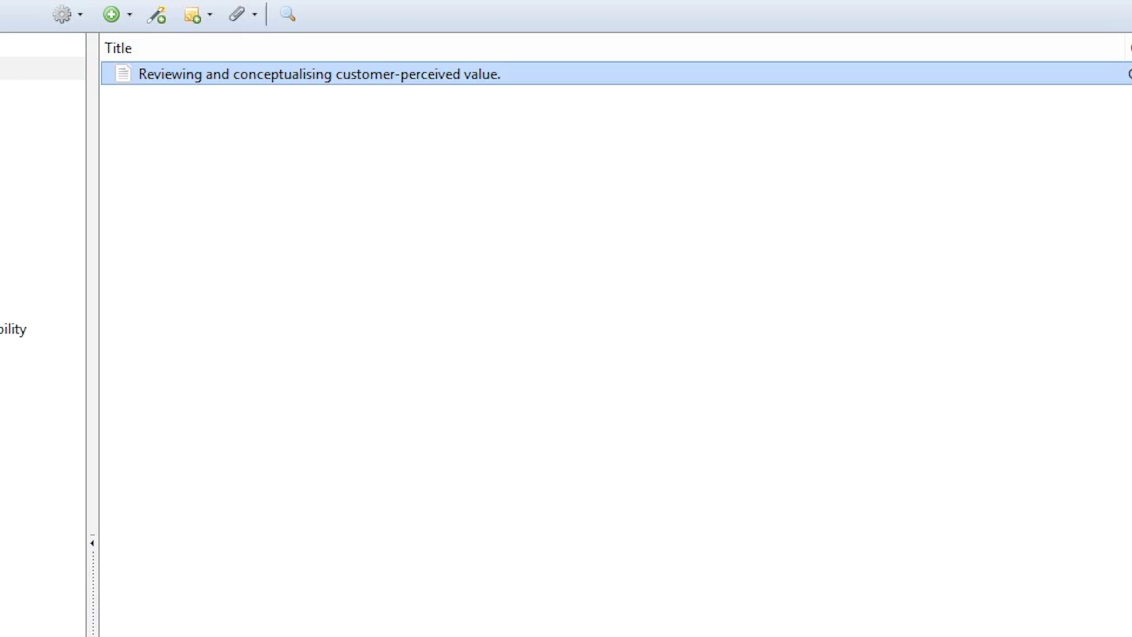
Open the MRC collection listing many source titles
{"action": "left_click", "coordinate": [41, 280]}
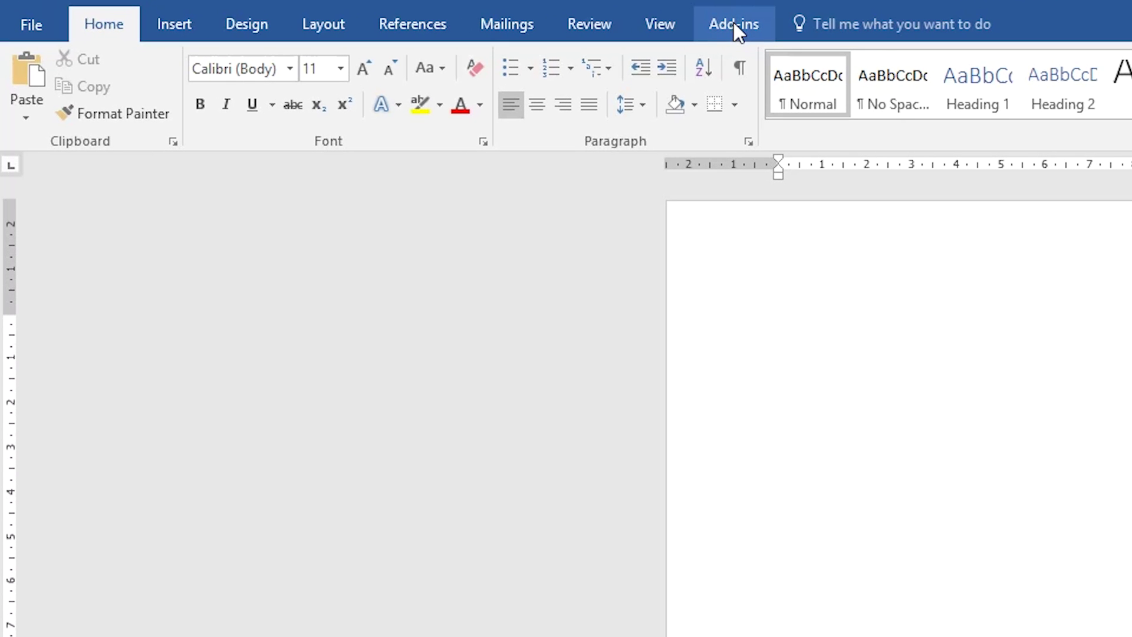
Start a Zotero citation in Word using the Stellenbosch University - Harvard style
{"action": "left_click", "coordinate": [734, 24]}
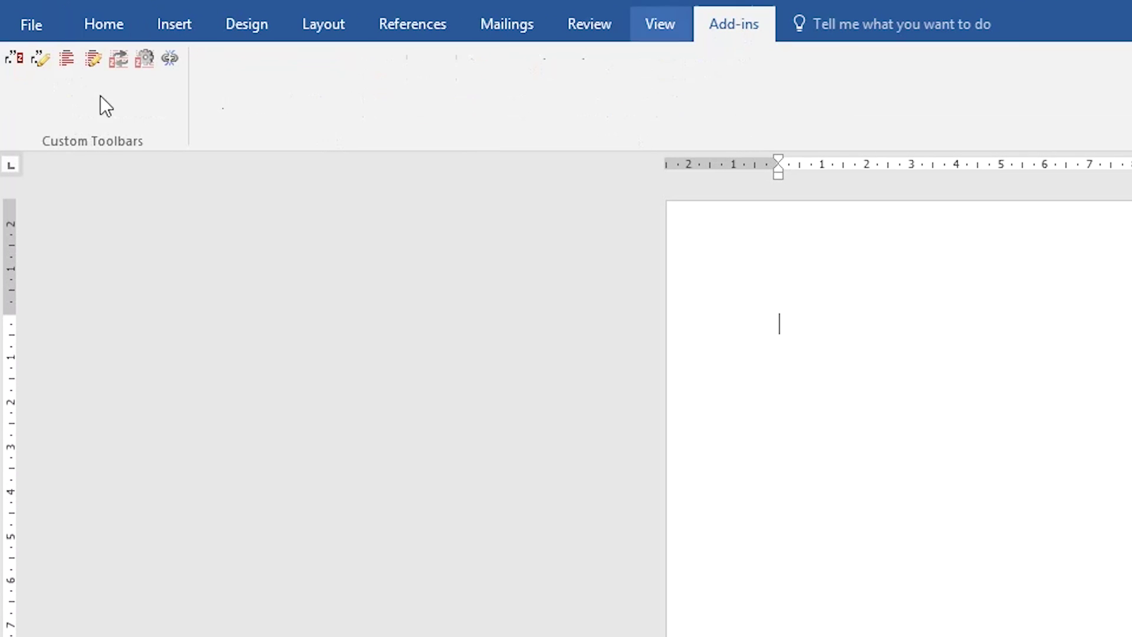
{"action": "left_click", "coordinate": [8, 61]}
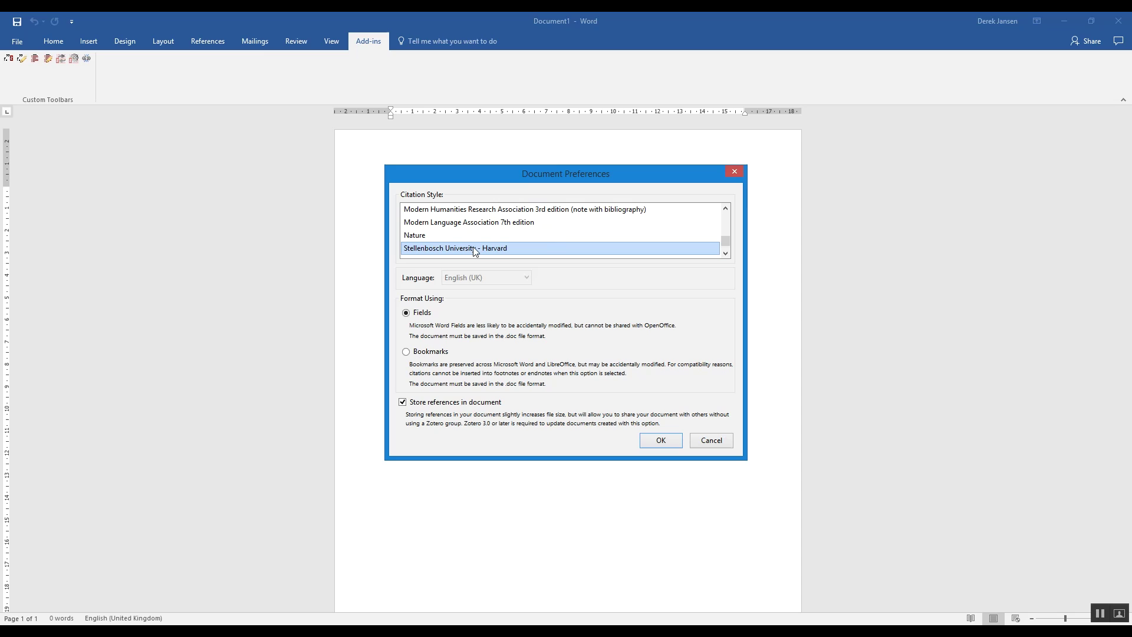
{"action": "left_click", "coordinate": [661, 441]}
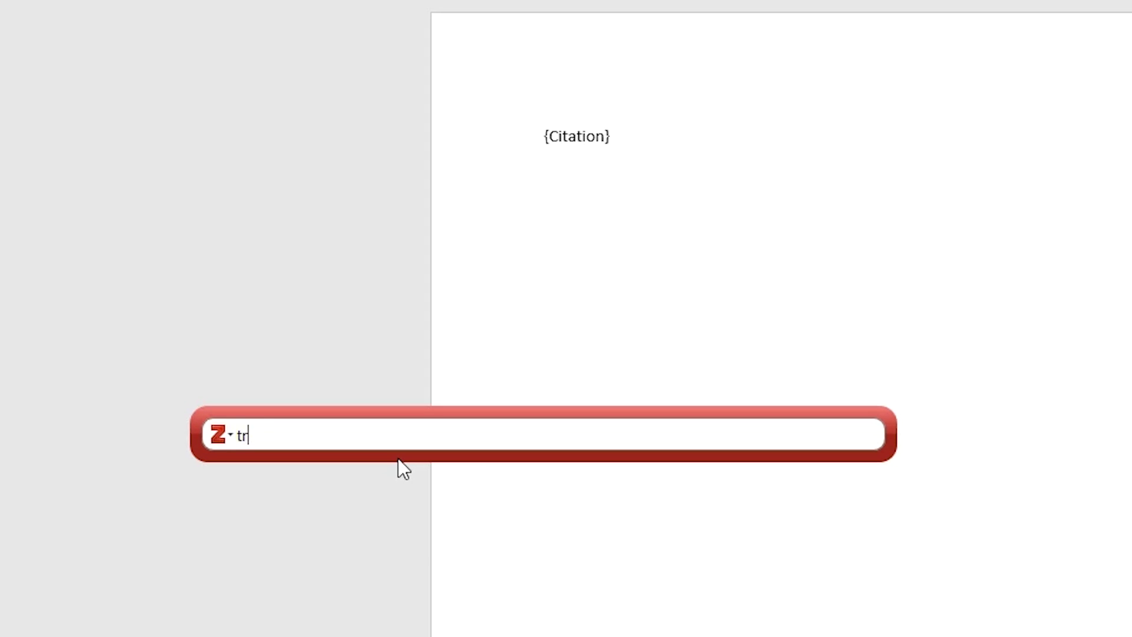
Search 'trust', insert the Aiken & Boush (2006) citation, and start a new line
{"action": "type", "text": "ust"}
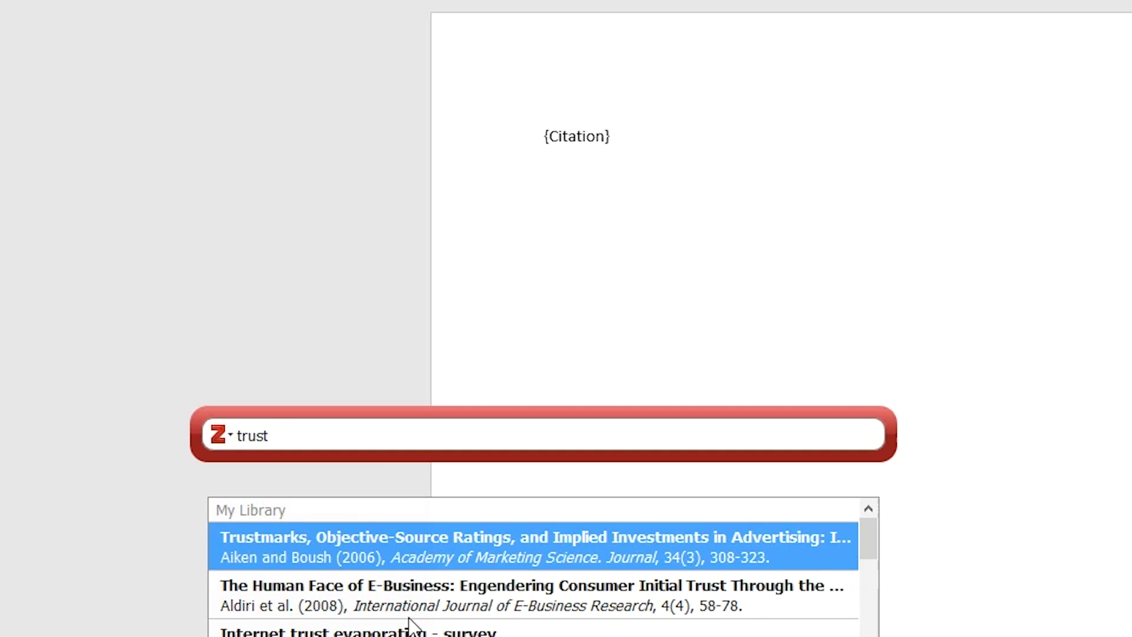
{"action": "left_click", "coordinate": [330, 546]}
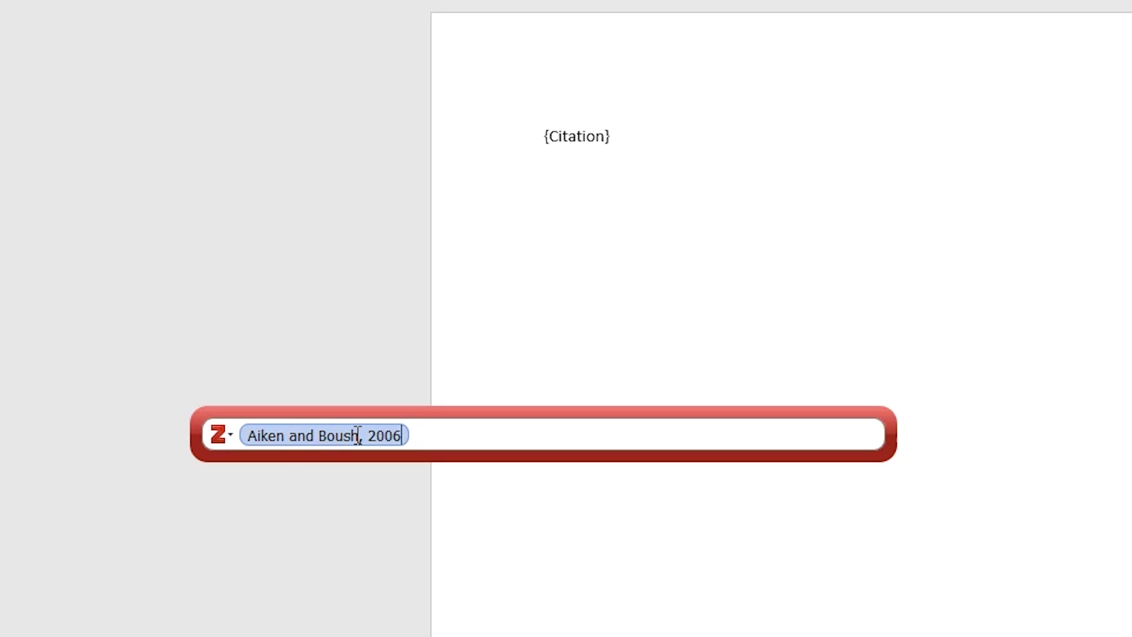
{"action": "key", "text": "Return"}
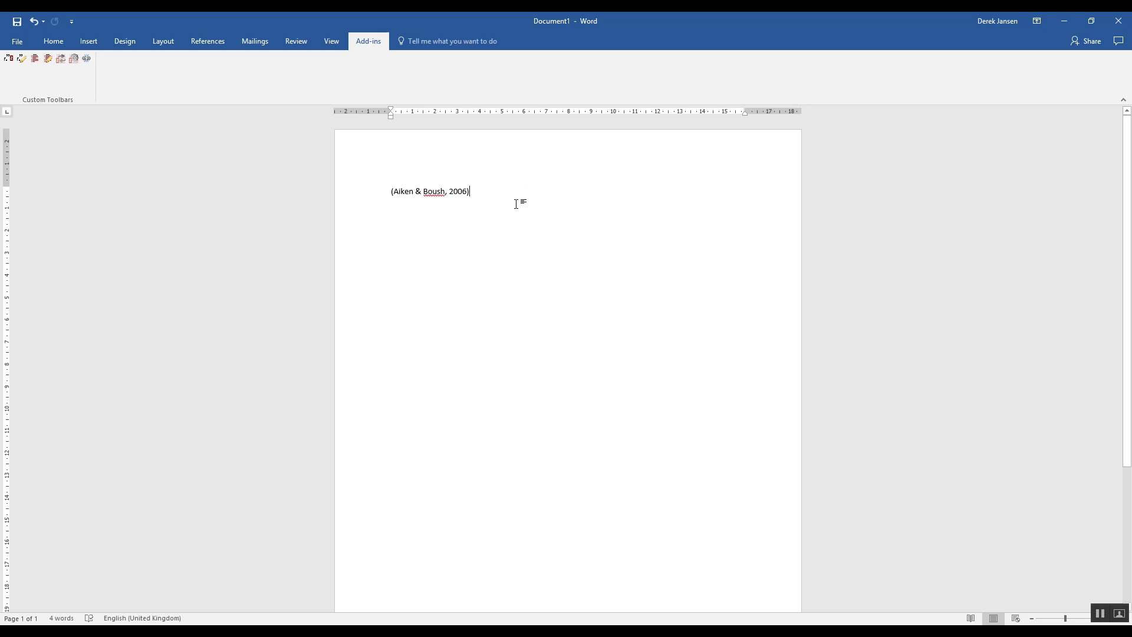
{"action": "key", "text": "Return"}
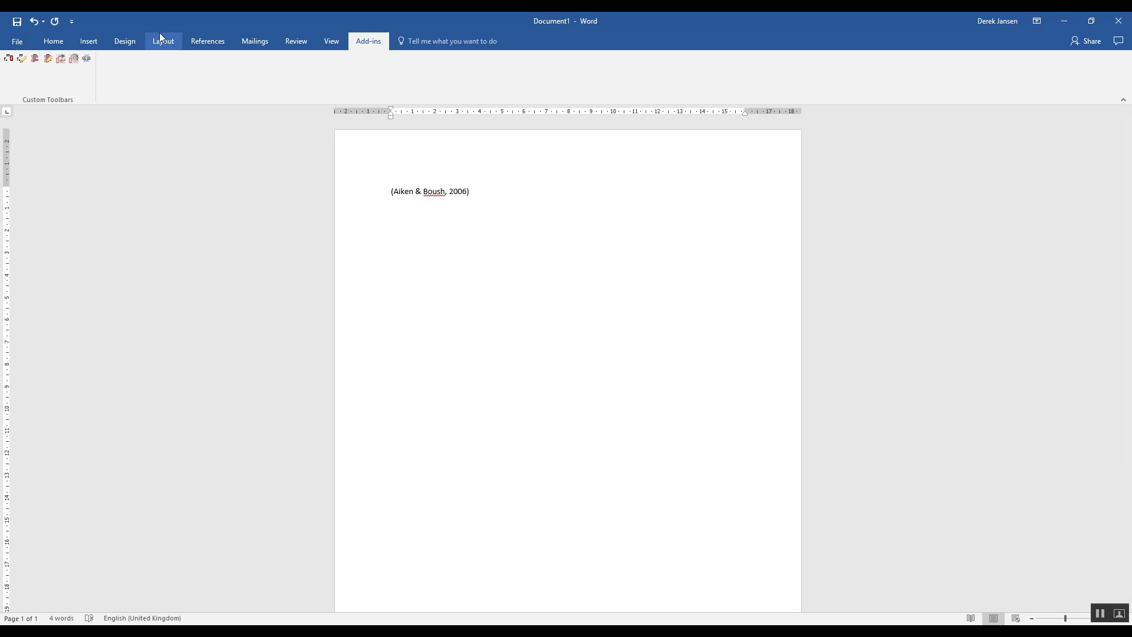
Add a page break, a 'Reference' heading, and the Zotero Harvard bibliography beneath it
{"action": "left_click", "coordinate": [88, 42]}
{"action": "left_click", "coordinate": [63, 72]}
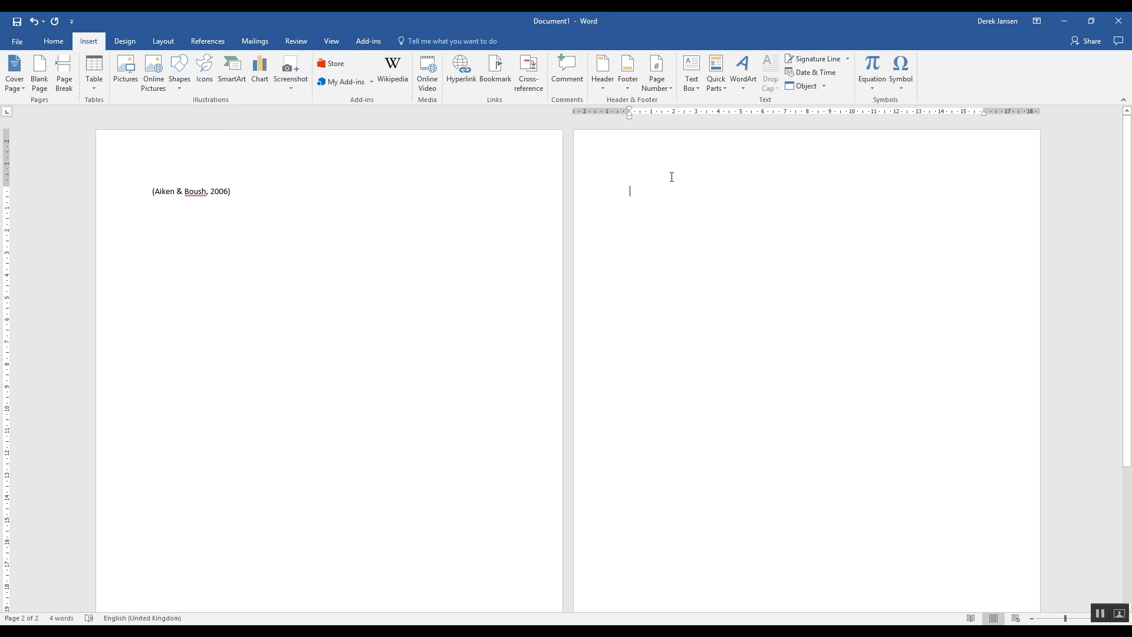
{"action": "type", "text": "Reference"}
{"action": "key", "text": "Return"}
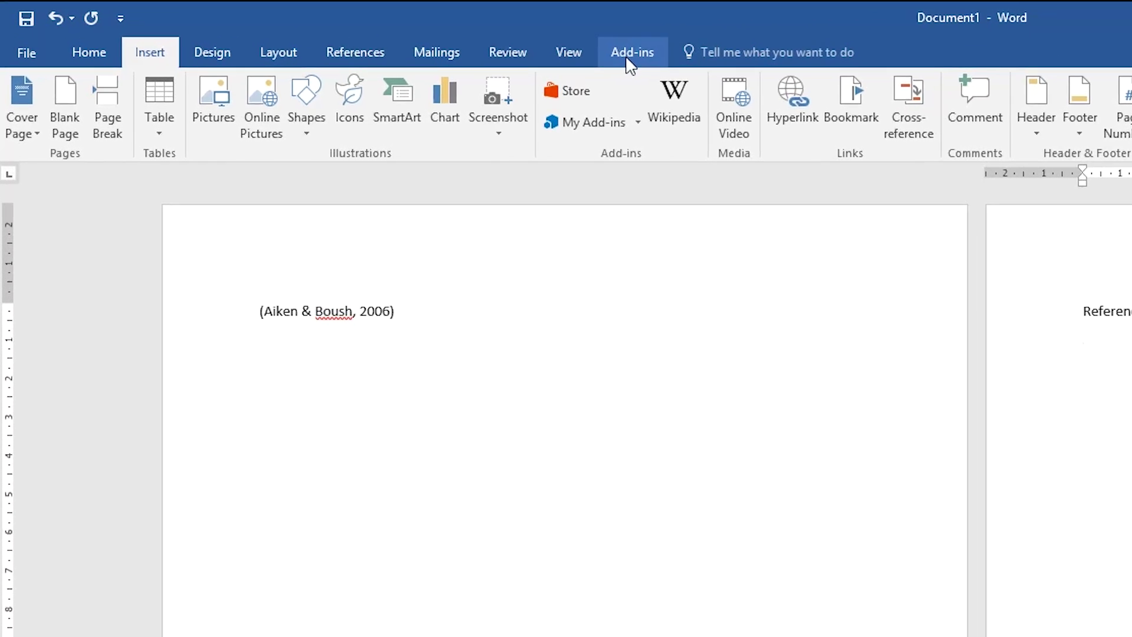
{"action": "left_click", "coordinate": [629, 59]}
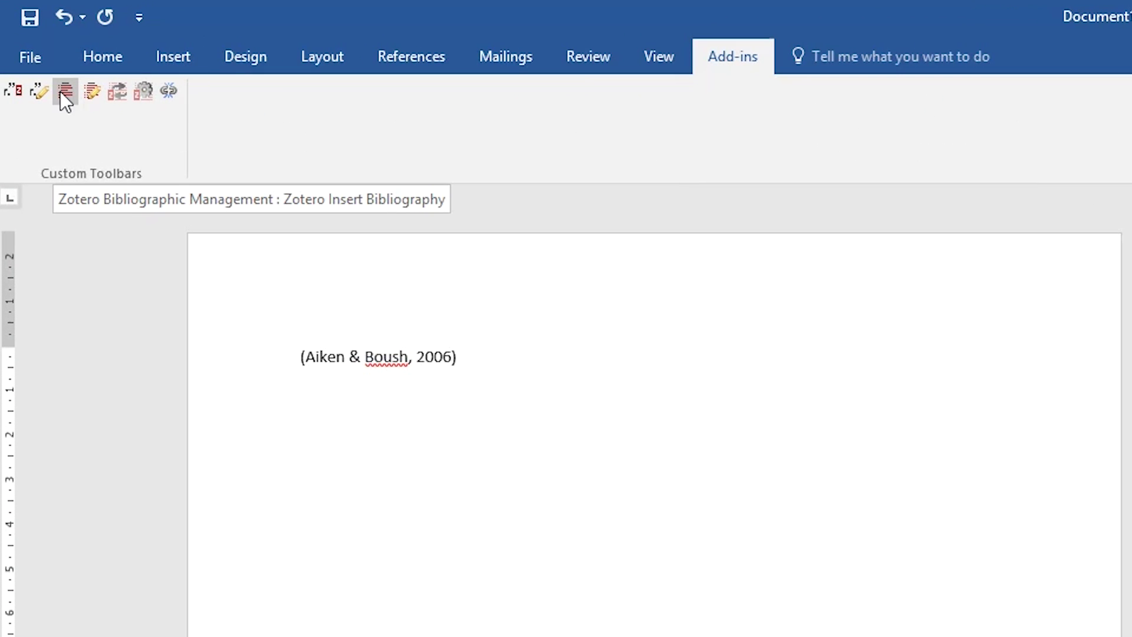
{"action": "left_click", "coordinate": [61, 92]}
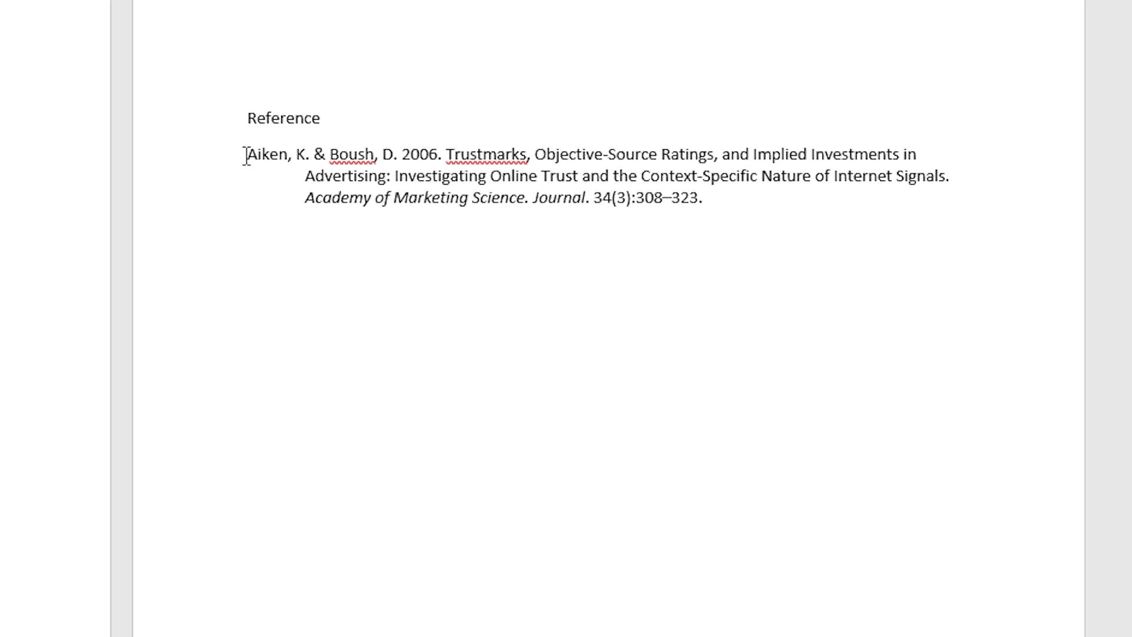
{"action": "left_click_drag", "start_coordinate": [245, 155], "coordinate": [783, 199]}
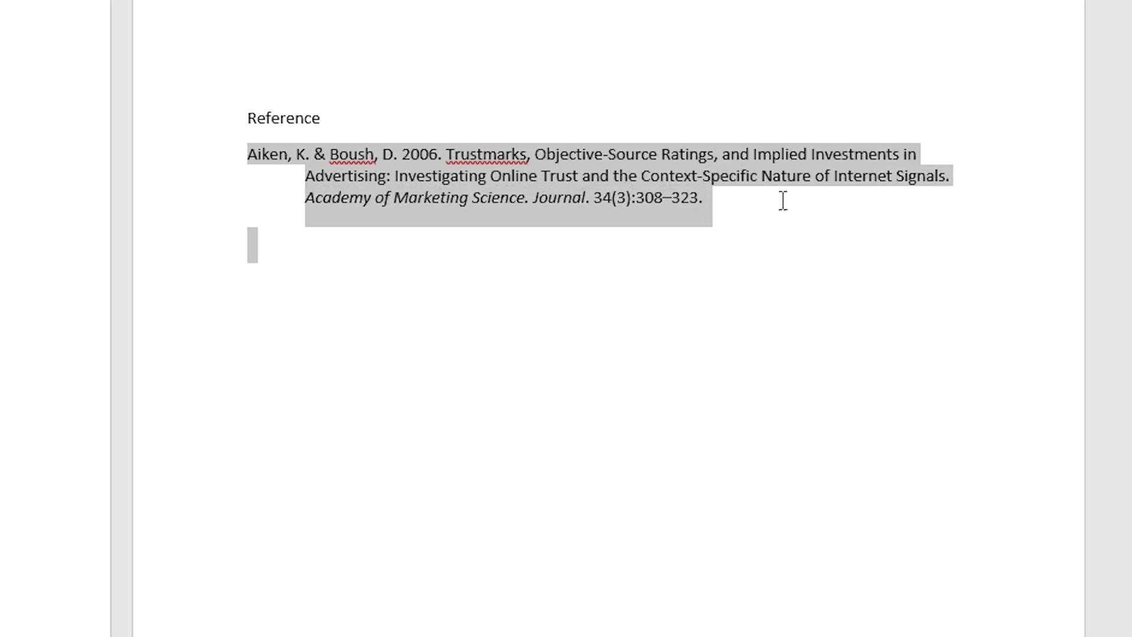
{"action": "left_click", "coordinate": [685, 176]}
{"action": "left_click_drag", "start_coordinate": [291, 198], "coordinate": [528, 213]}
{"action": "left_click", "coordinate": [603, 197]}
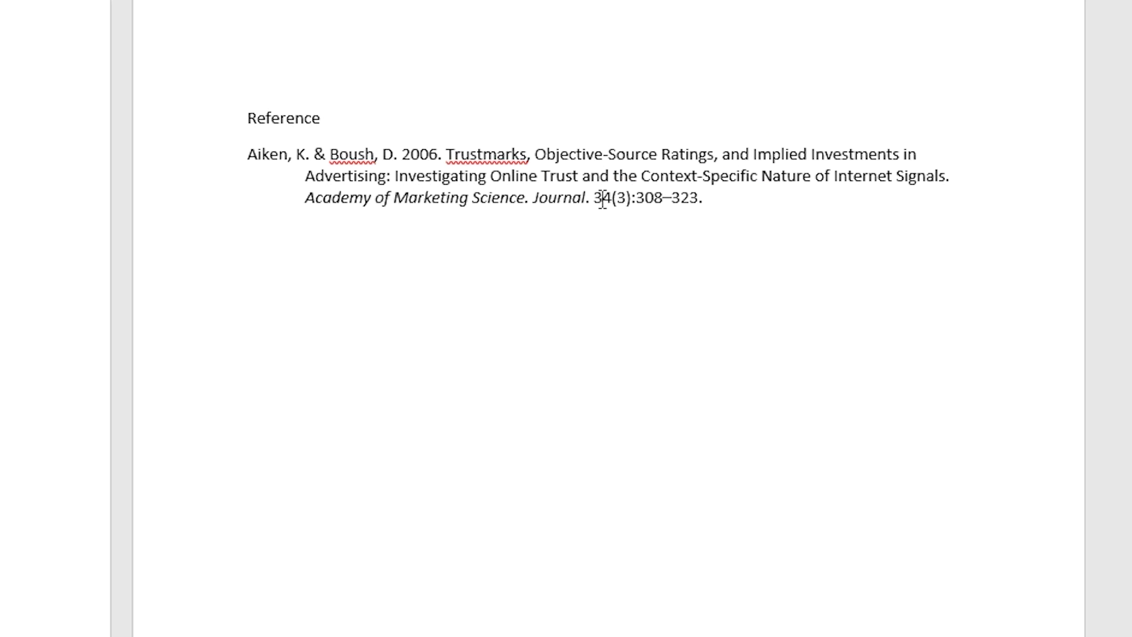
{"action": "left_click_drag", "start_coordinate": [602, 199], "coordinate": [700, 200]}
{"action": "left_click", "coordinate": [700, 201]}
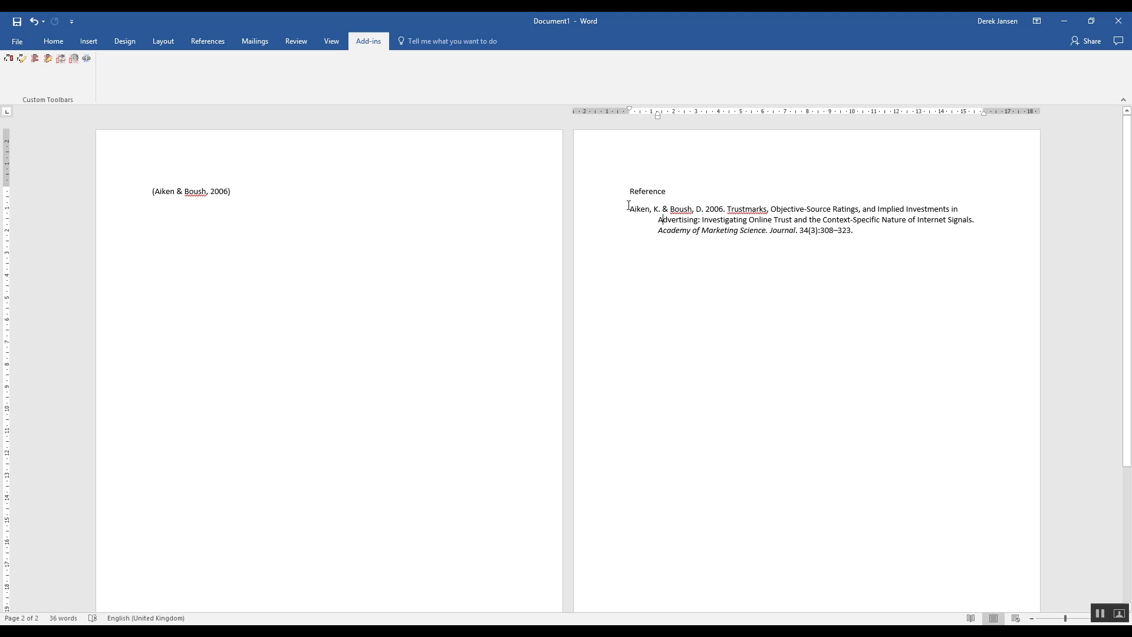
{"action": "left_click_drag", "start_coordinate": [247, 155], "coordinate": [705, 194]}
{"action": "left_click", "coordinate": [854, 232]}
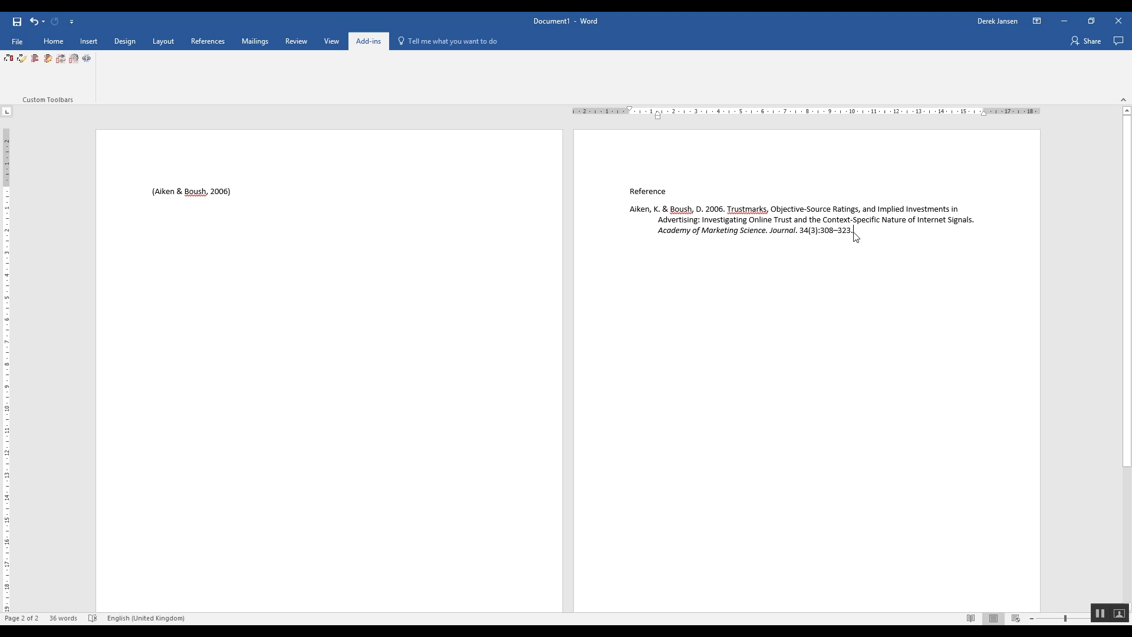